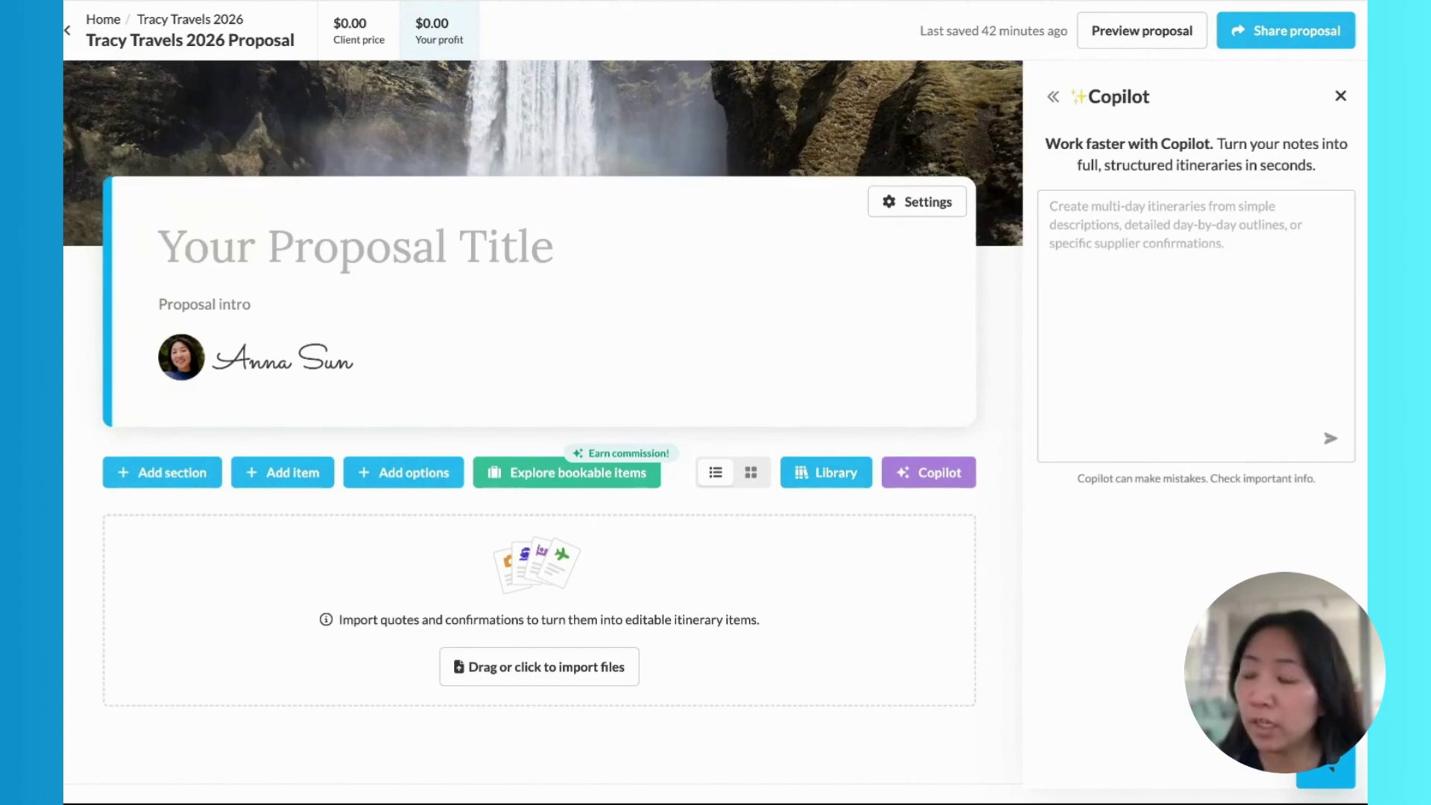
Paste the 10/20 inquiry call notes for the 5-day Bali honeymoon into the Copilot prompt
click(1105, 230)
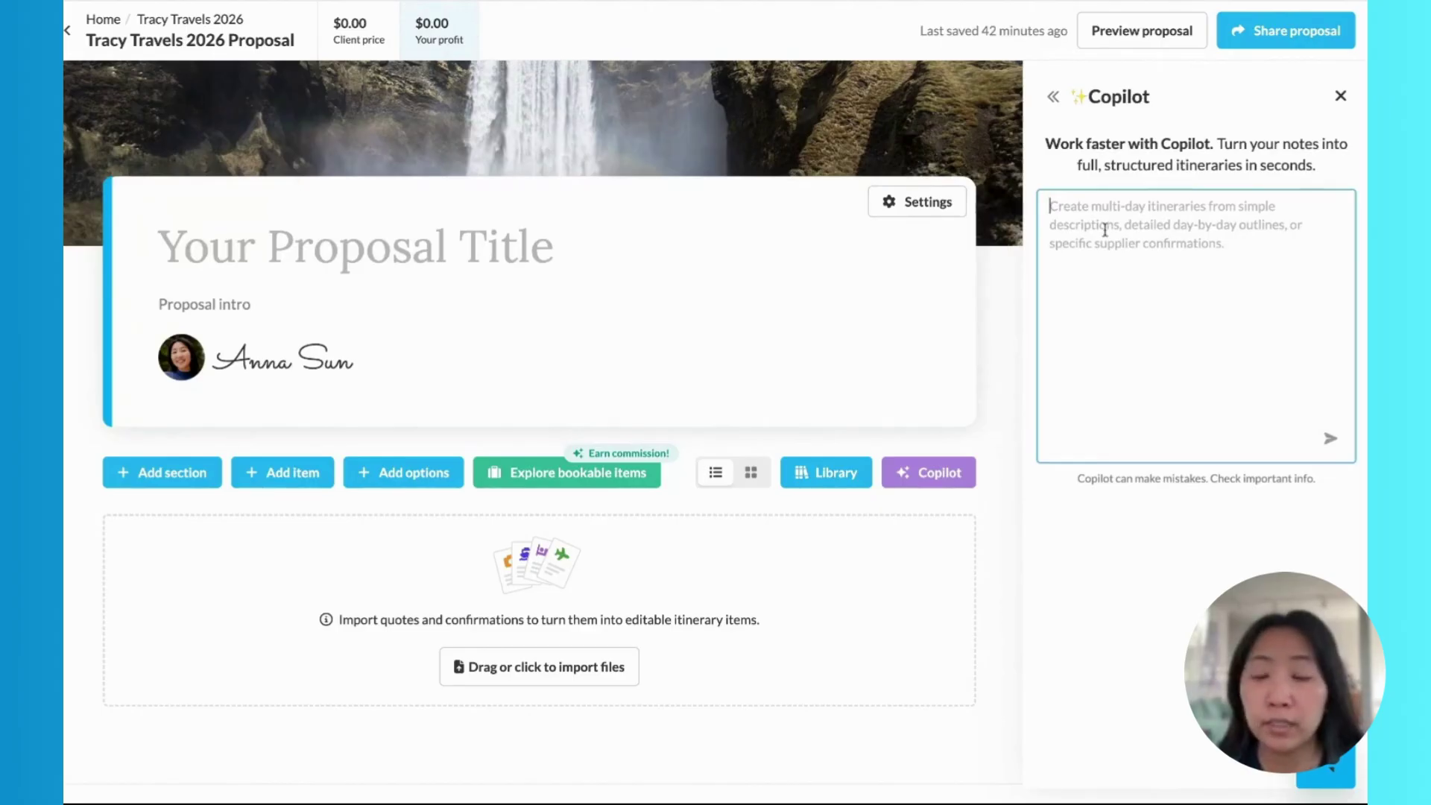
text(10/20 inquiry call notes - 5 day Bali honeymoon - Flying from/to Chicago - Stay at the St. Regis - Interested in the Sacred Monkey forest sanctuary - Enjoys hiking)
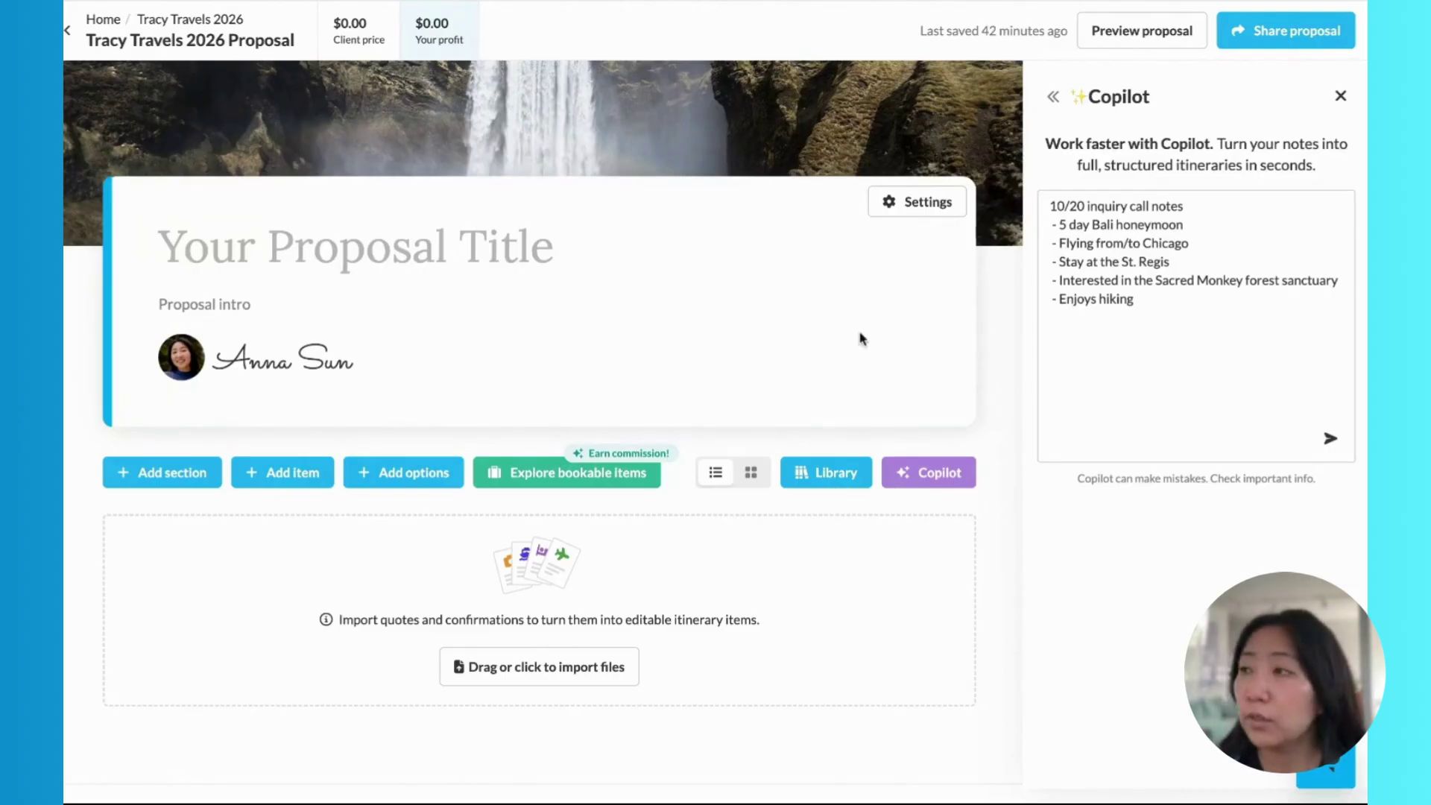
Replace the notes' first line with a request for flights, hotel, activities sections and two self-guided hikes, then send it
click(1172, 205)
drag(1089, 205, 1040, 206)
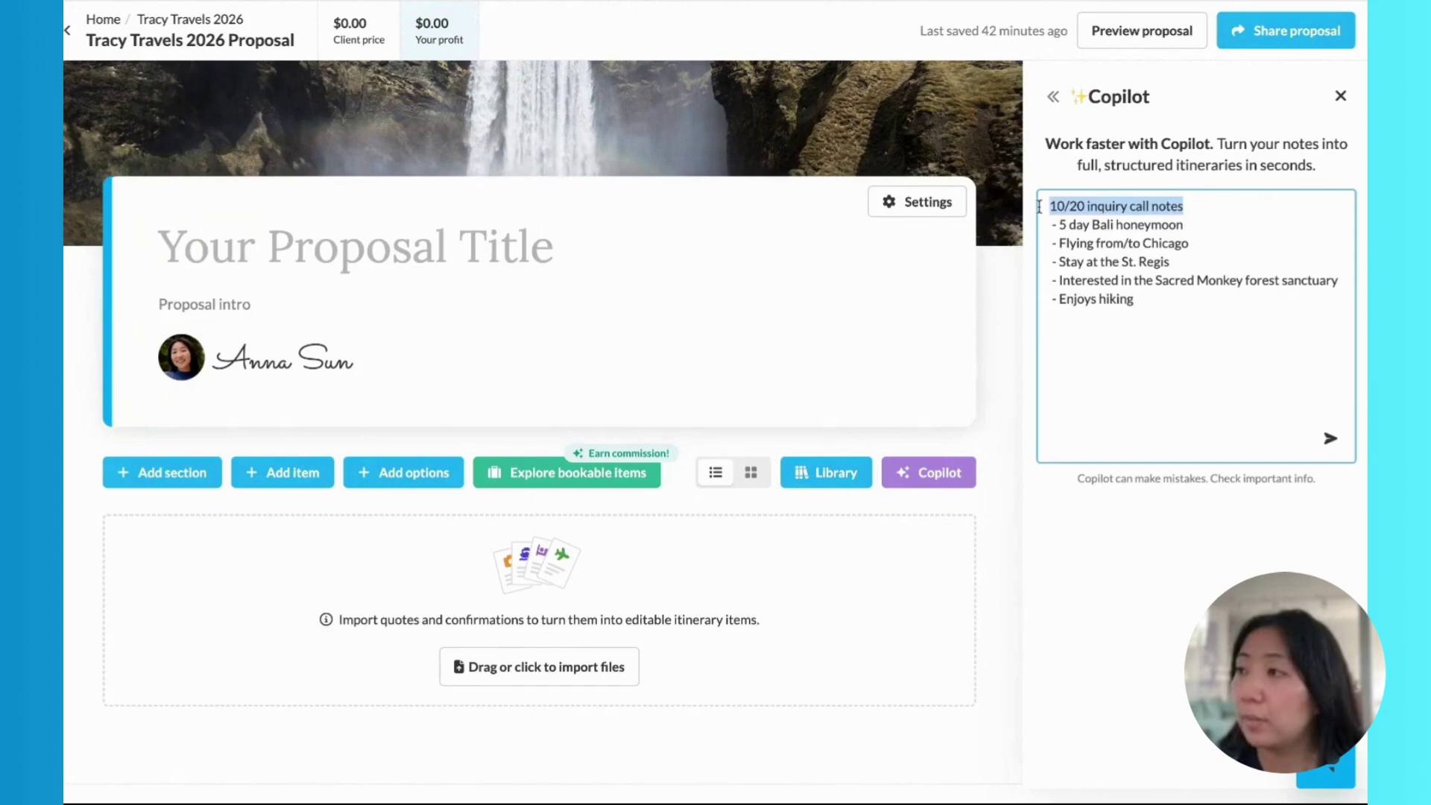
text(Creat)
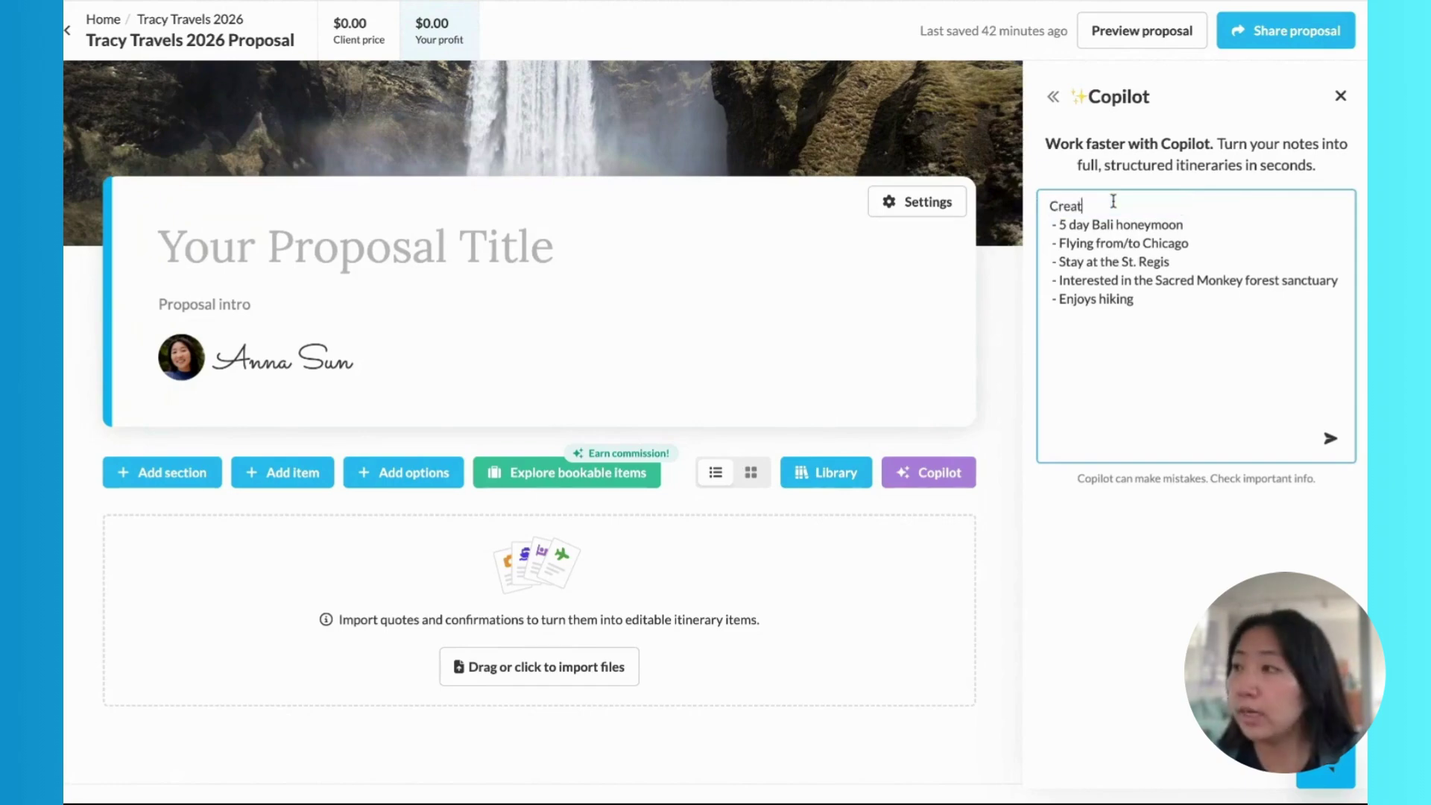
text(e a proposal with se)
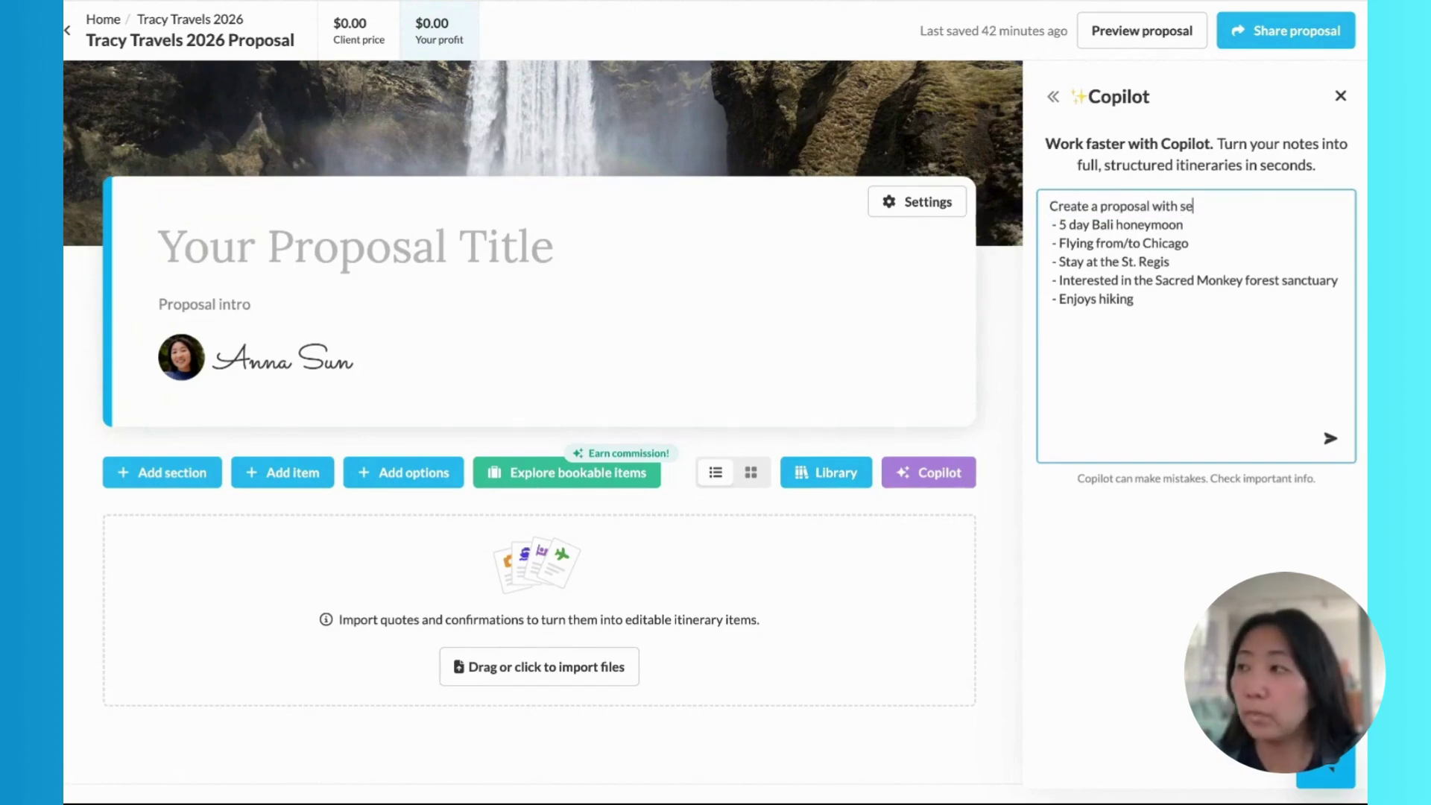
text(ctions for)
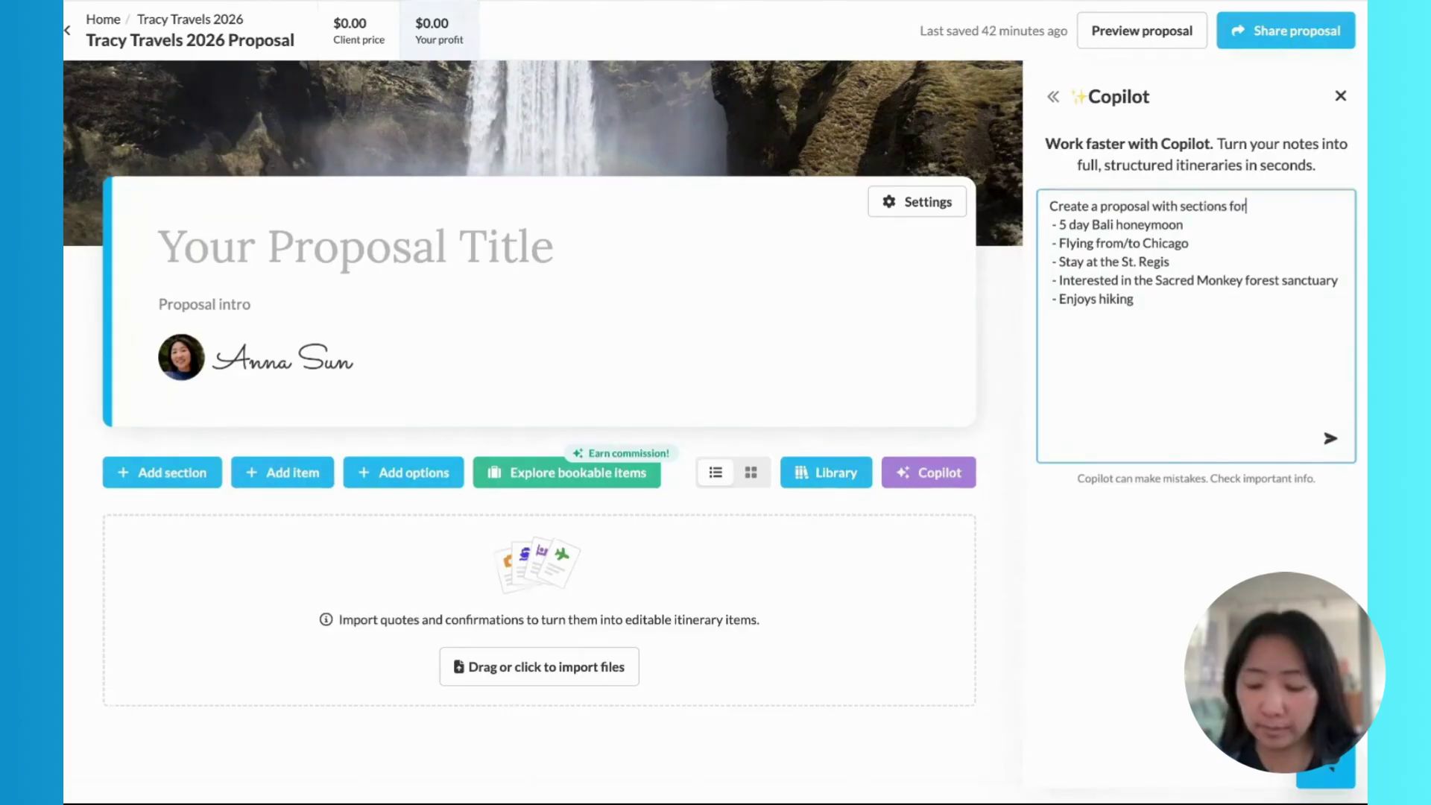
text( flights, hotels,)
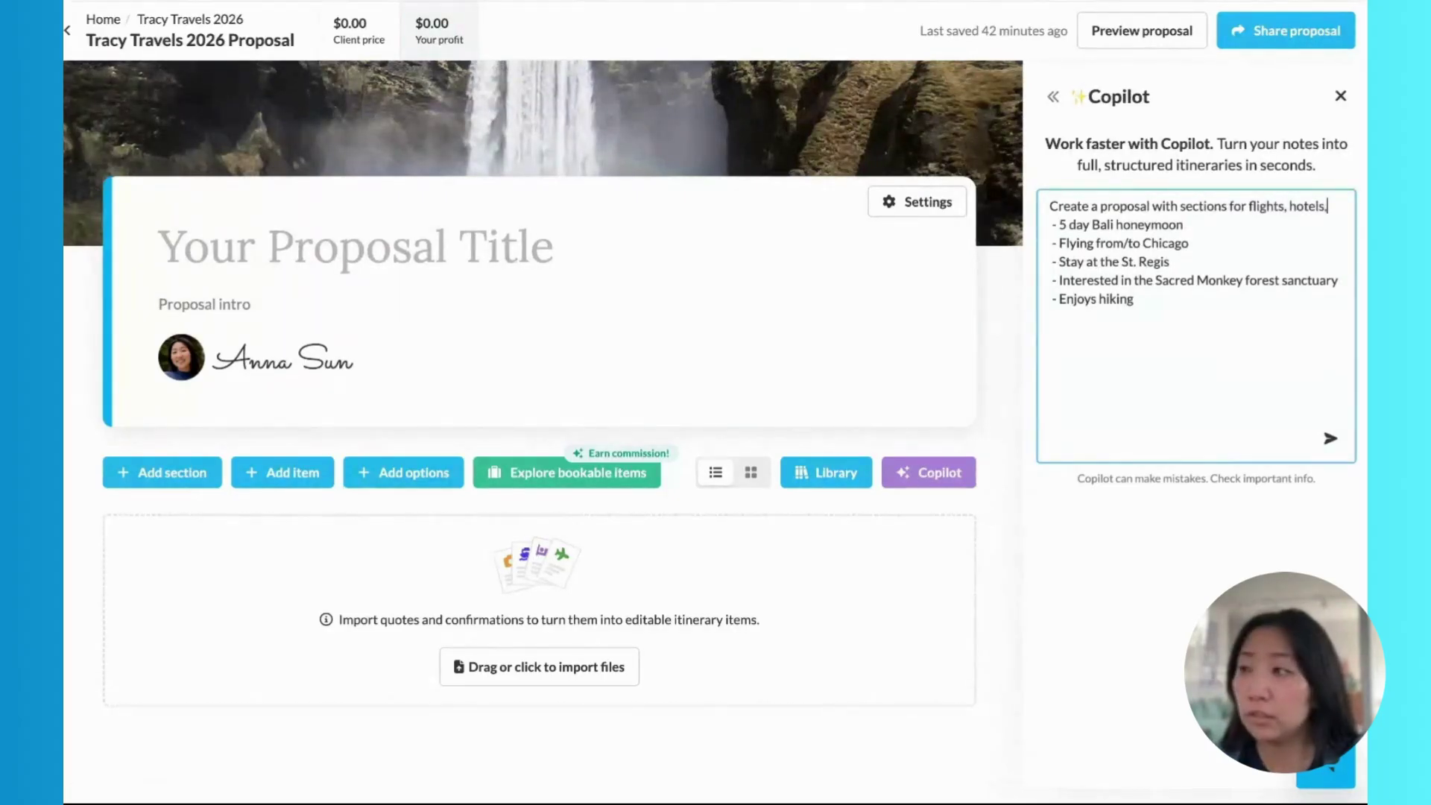
key(BackSpace)
key(BackSpace)
text(, a)
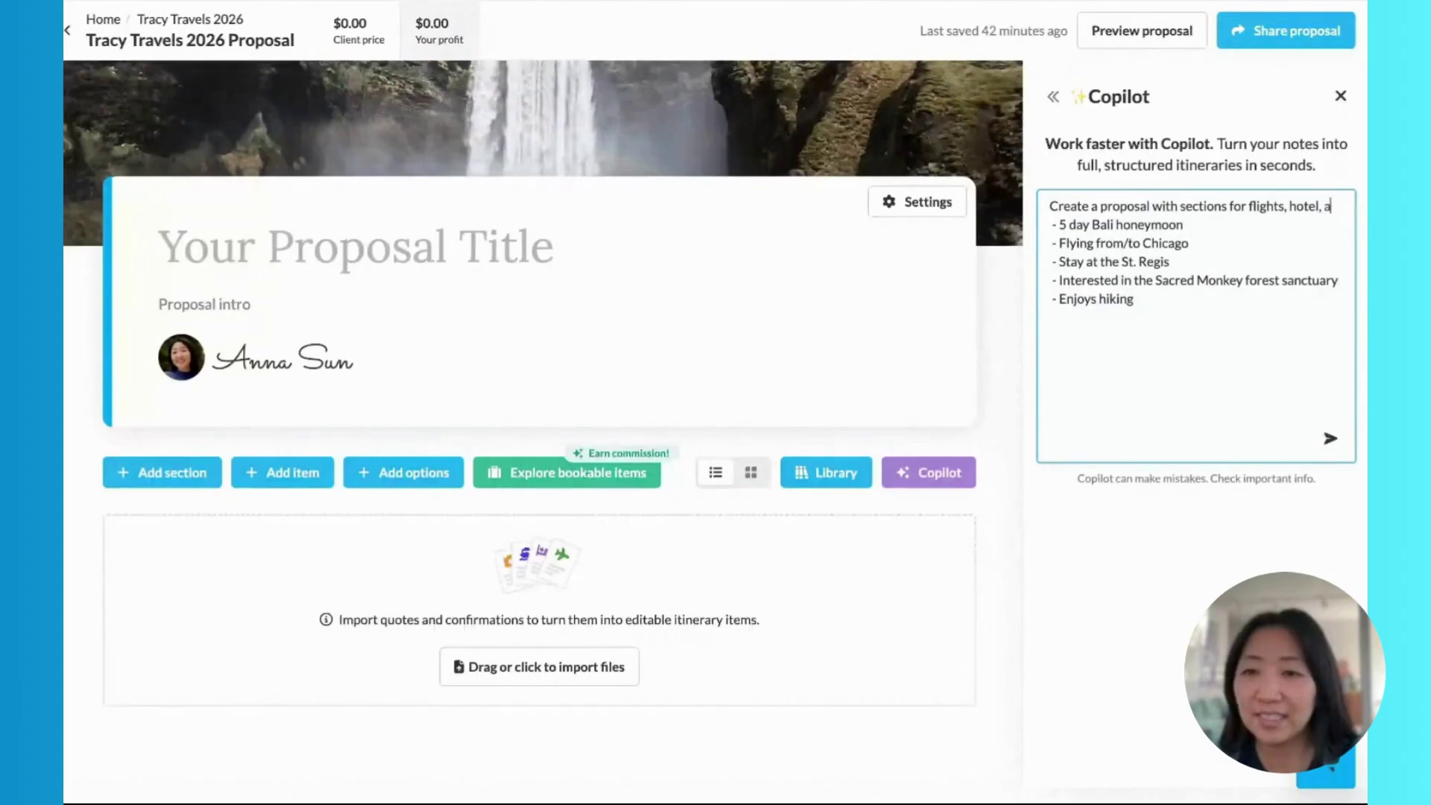
text(nd activities. )
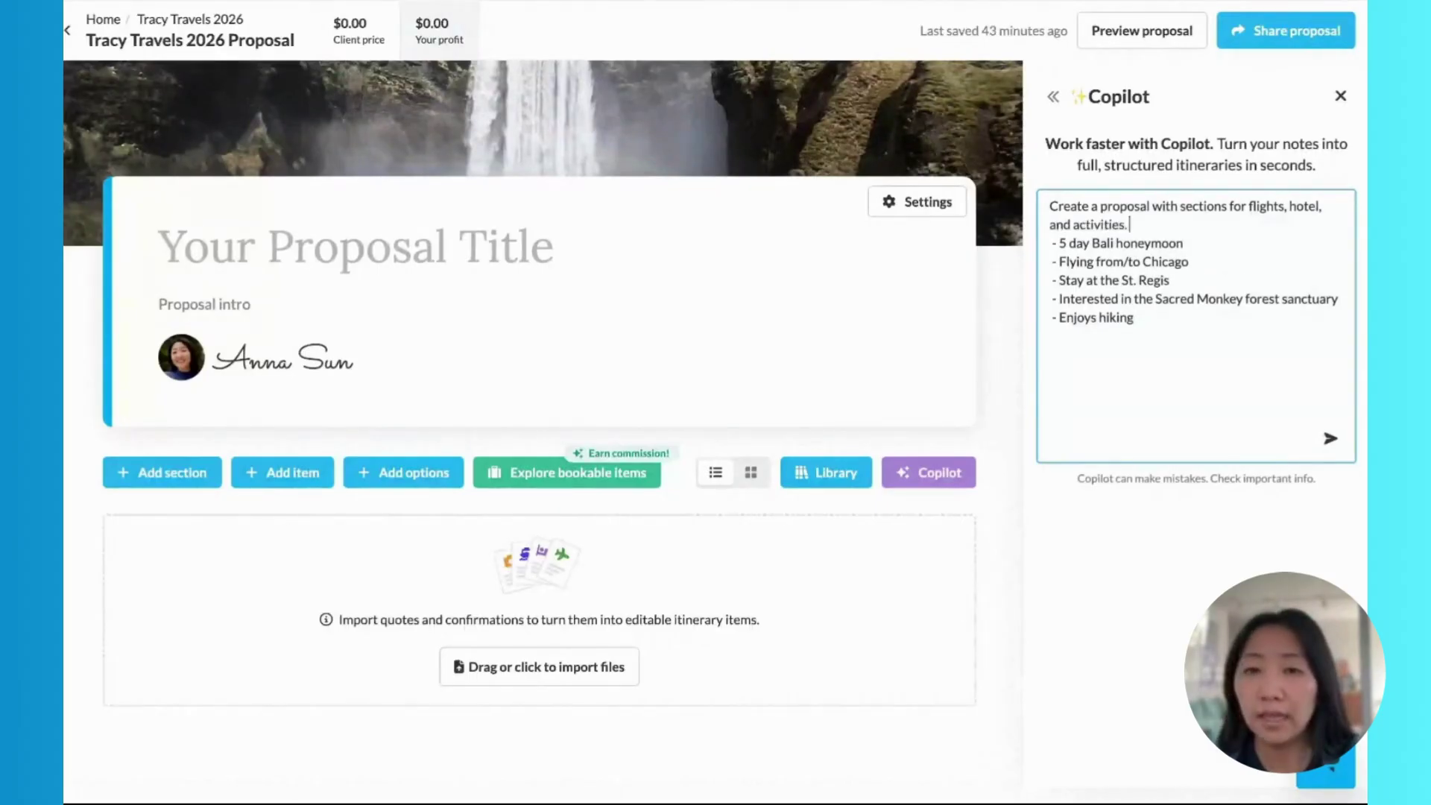
text(Recommend)
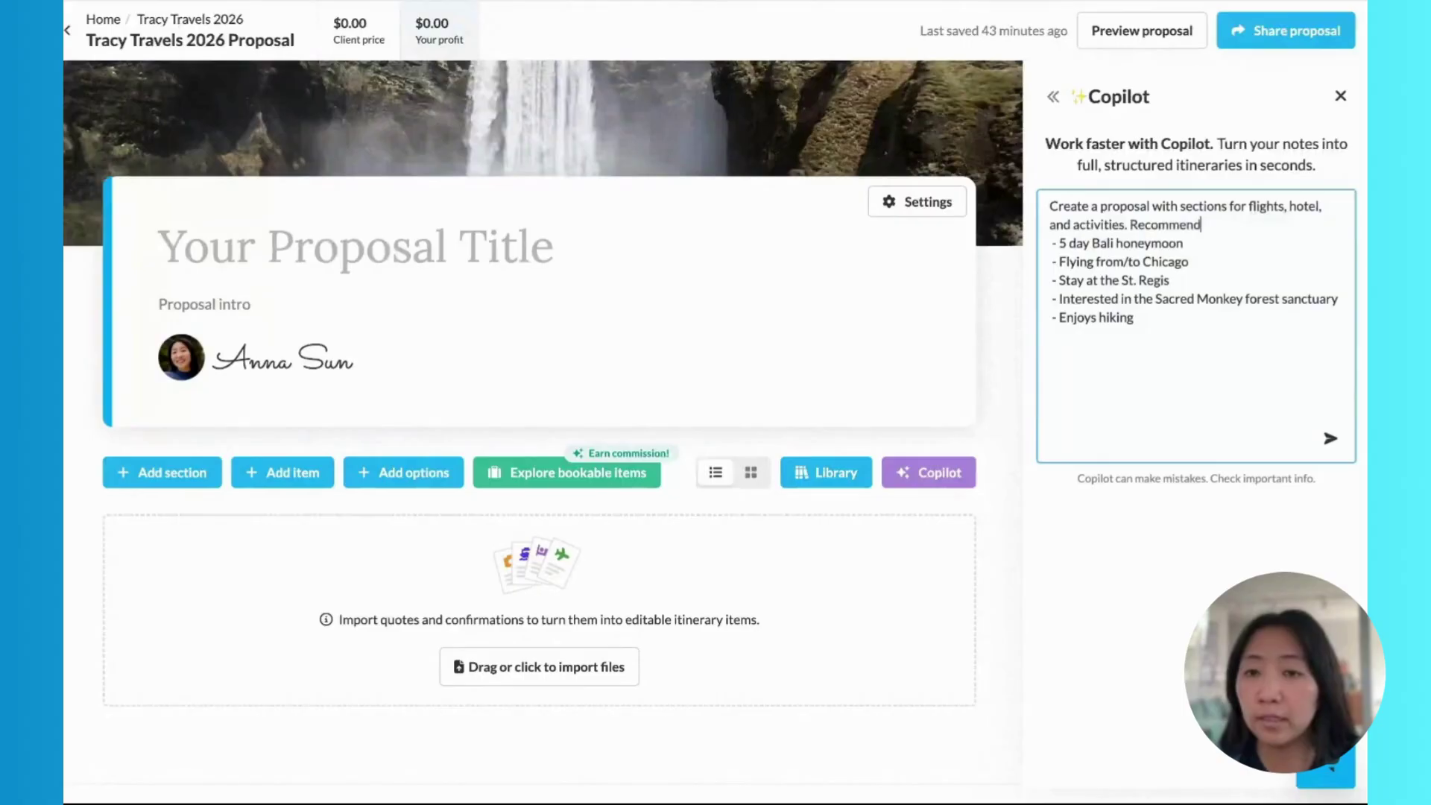
text( two self-g)
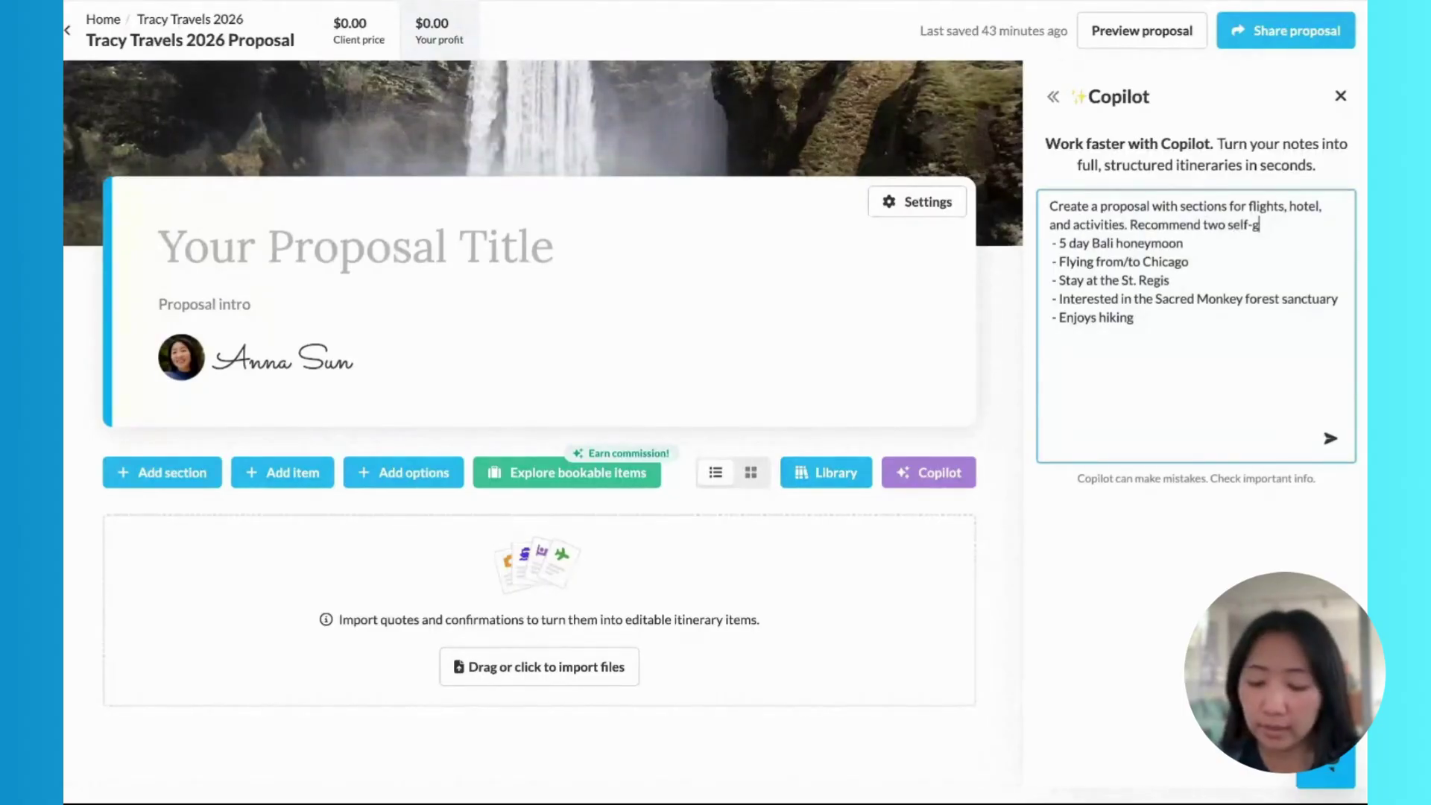
text(uided hikes)
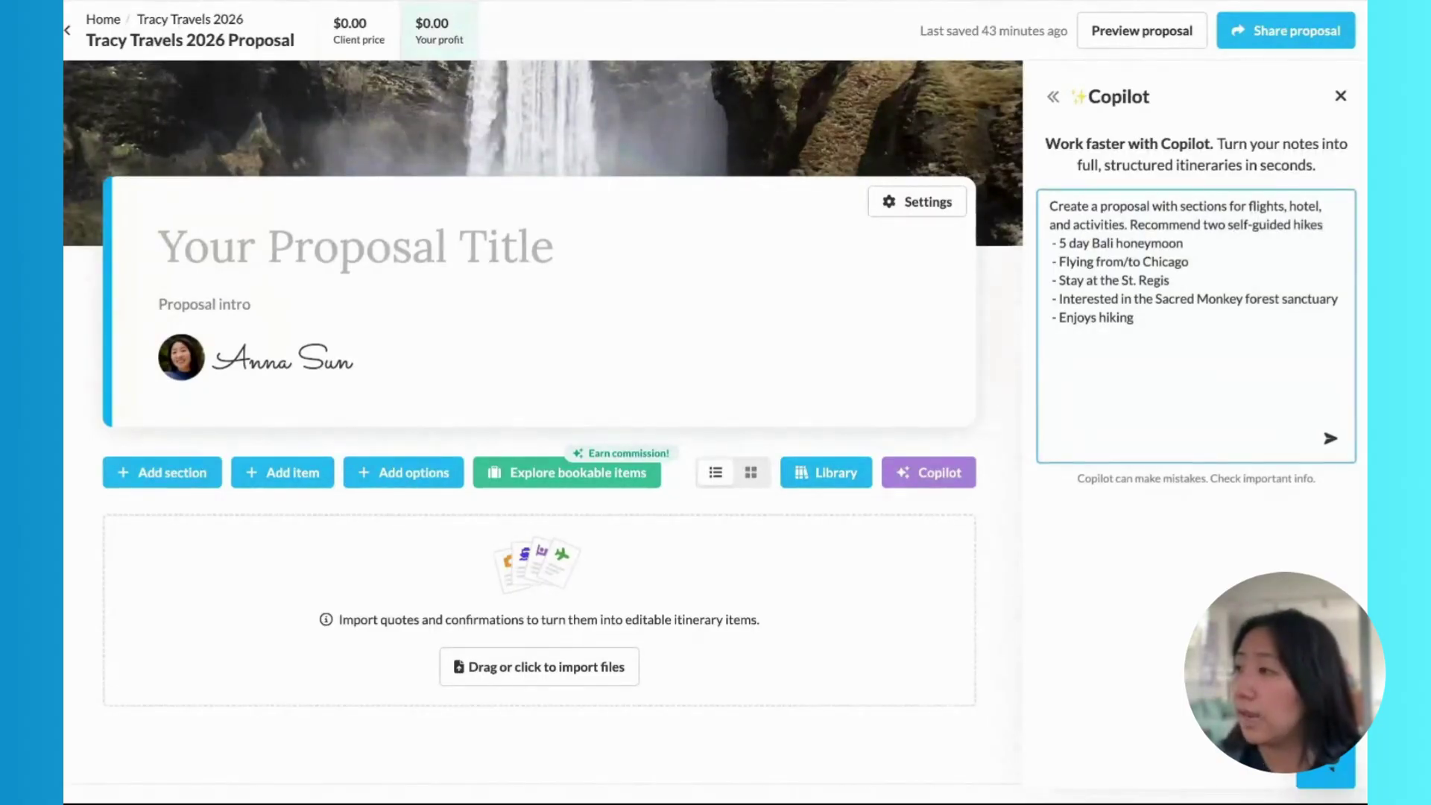
key(Return)
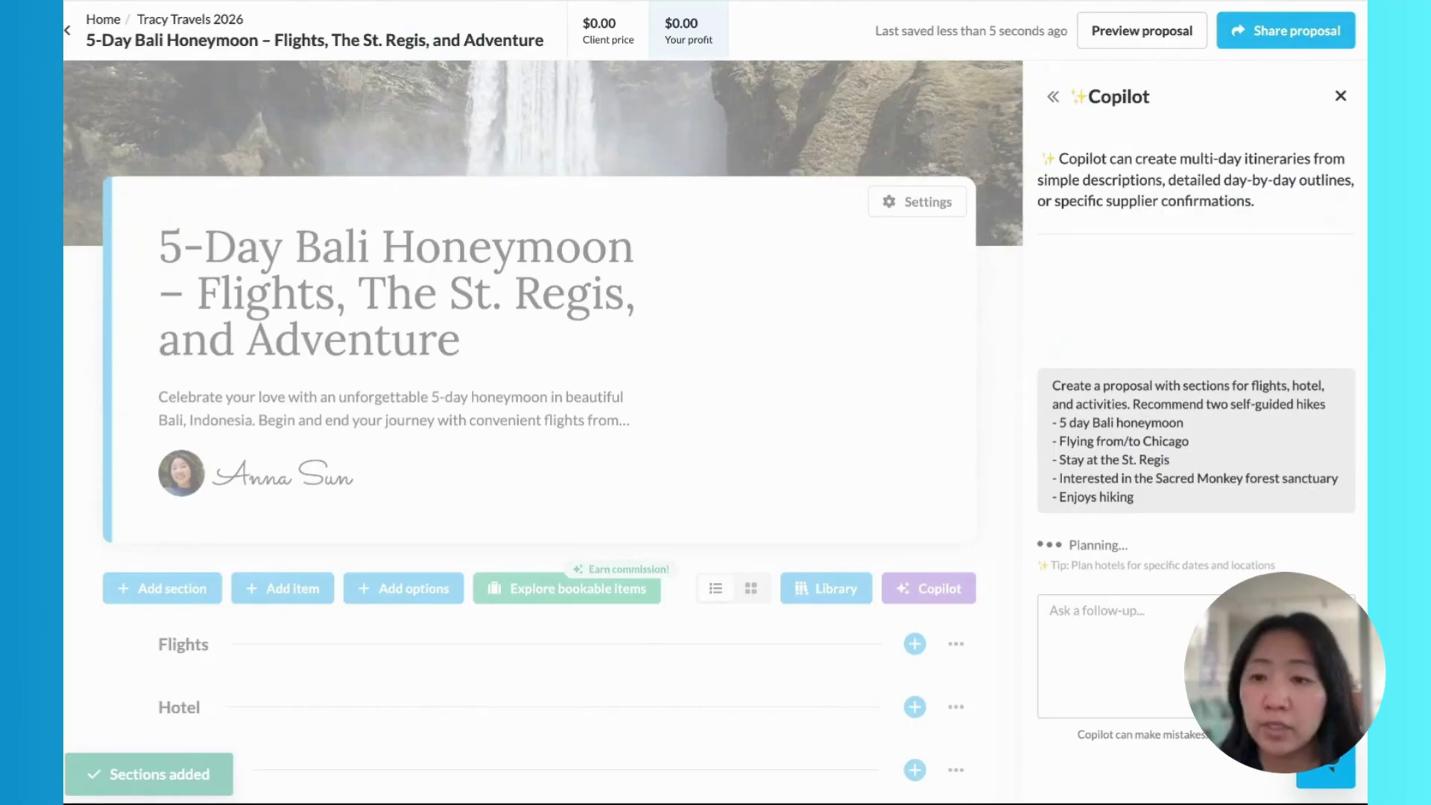
Scroll through the generated Flights, Hotel and Activities sections, including the Monkey Forest, Campuhan Ridge and Sekumpul hikes
scroll(199, 360, down, 1)
scroll(199, 359, down, 2)
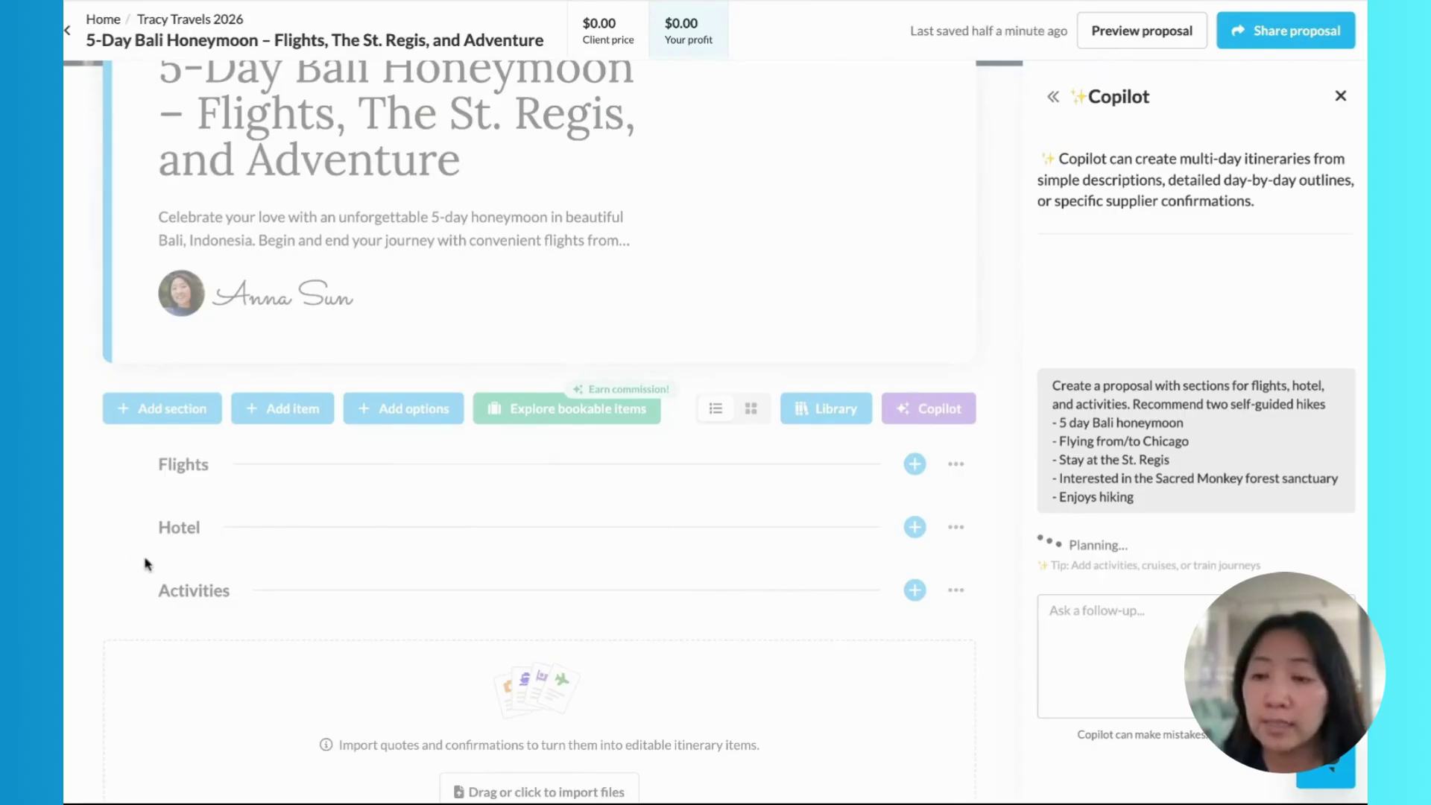
scroll(544, 432, down, 2)
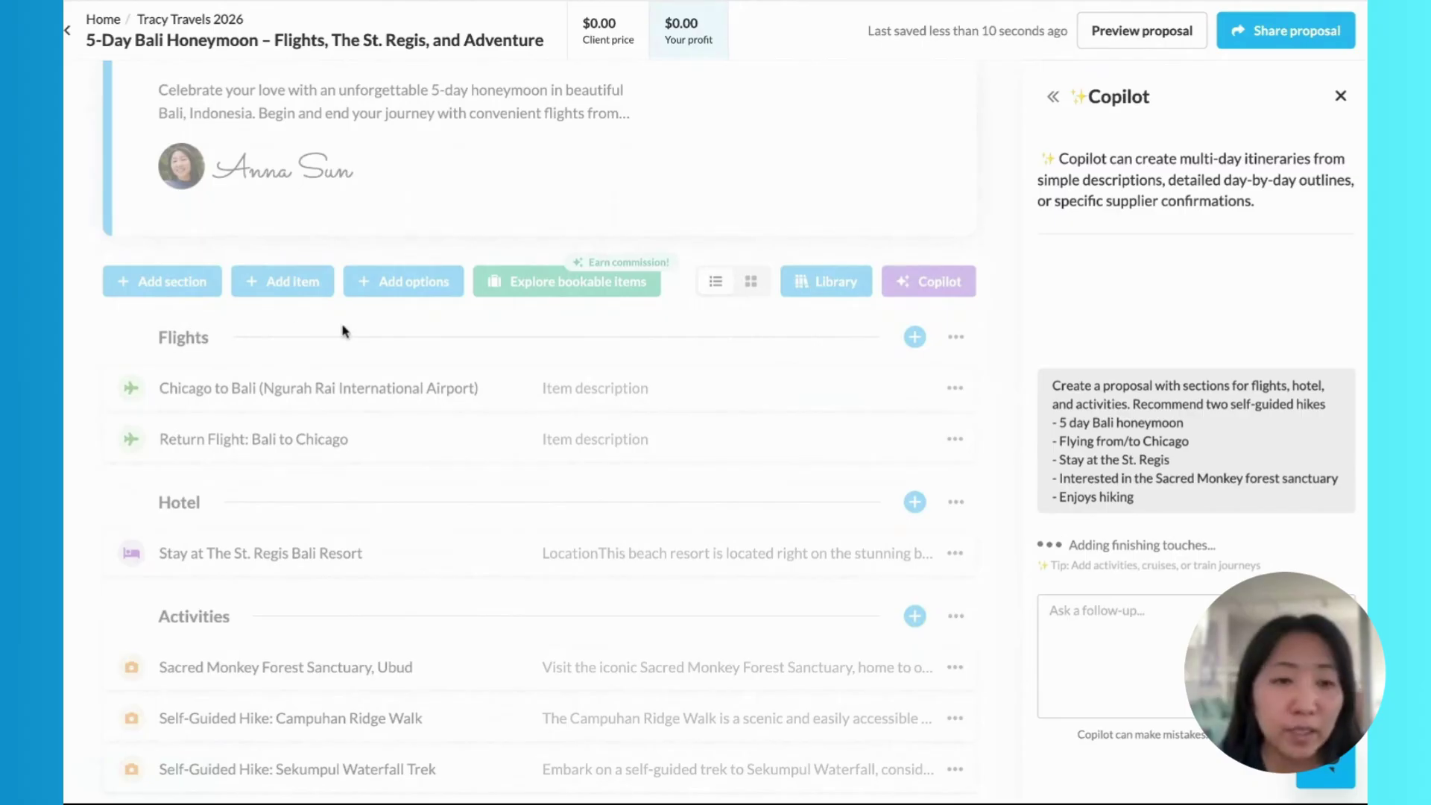
scroll(343, 331, down, 1)
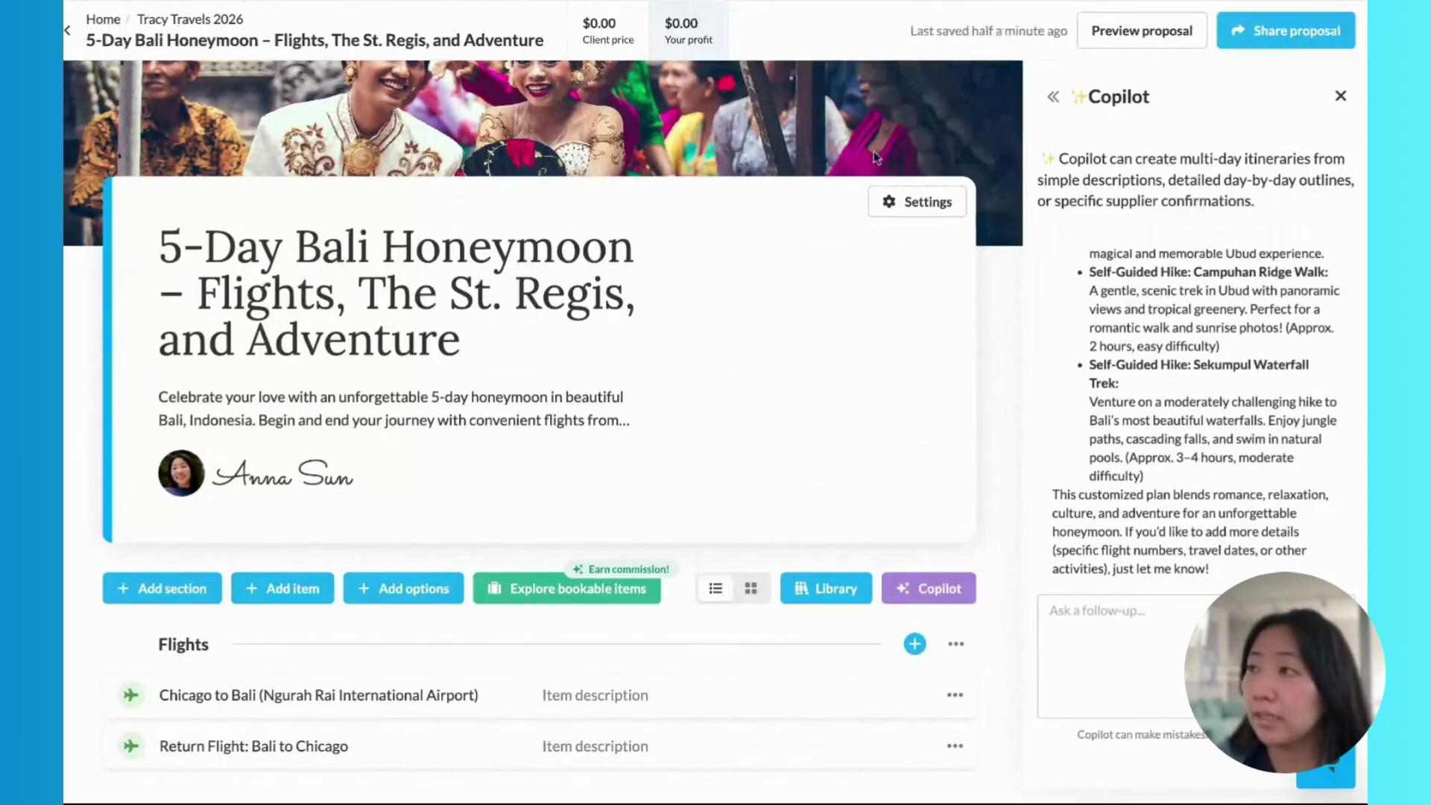
Preview the proposal and scroll past the Bali cover photo, honeymoon introduction and Flights itinerary
click(1114, 35)
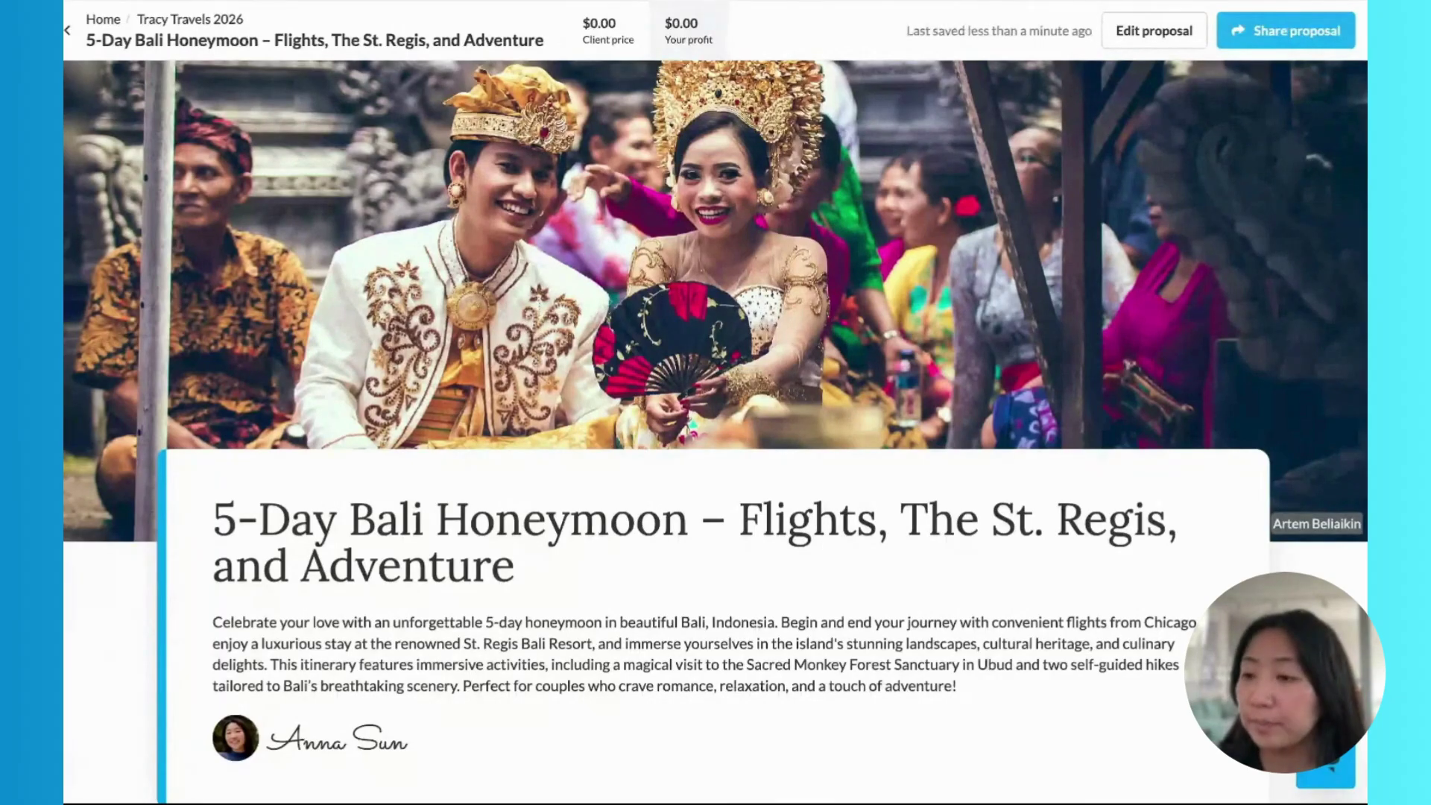
scroll(716, 402, down, 2)
scroll(716, 402, down, 1)
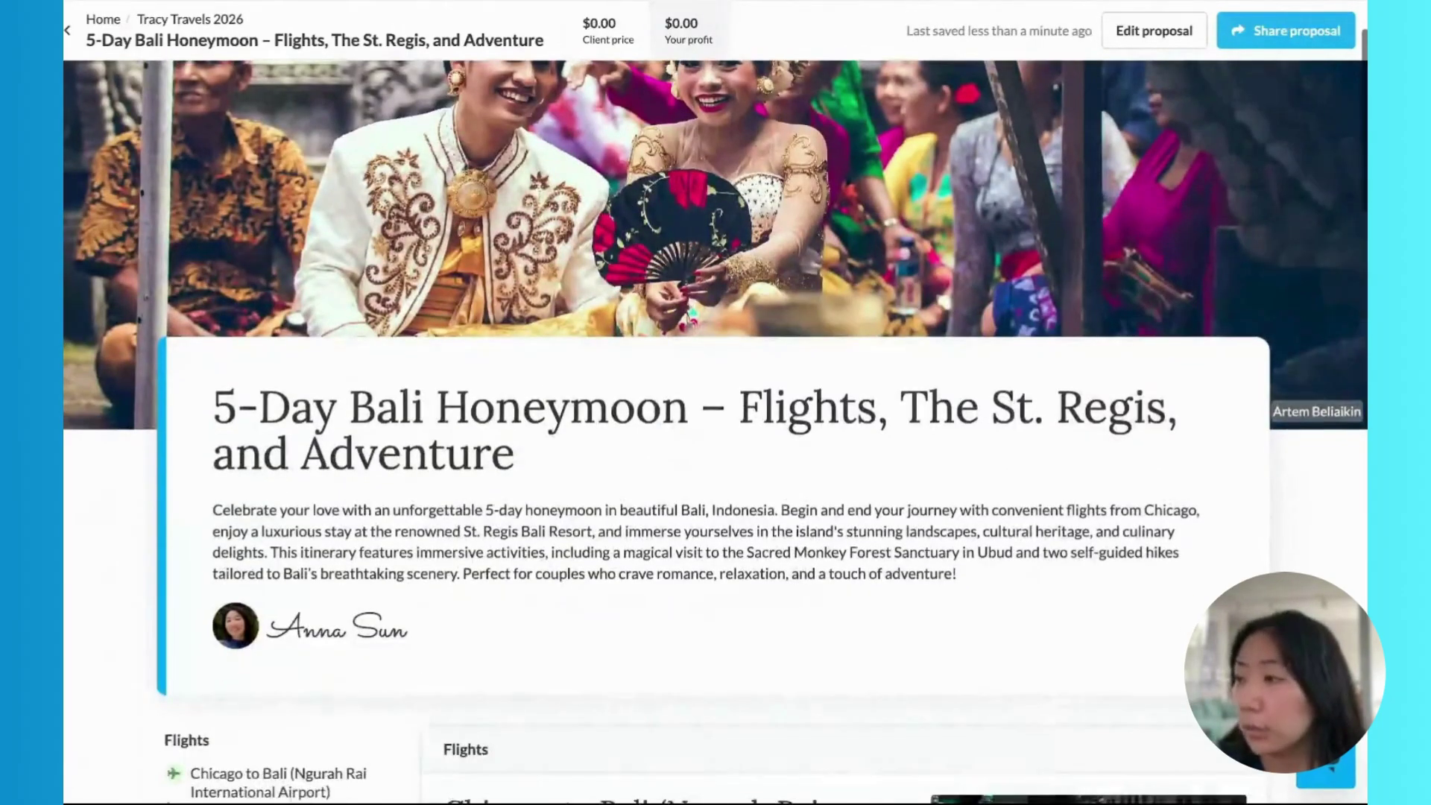
scroll(829, 463, down, 2)
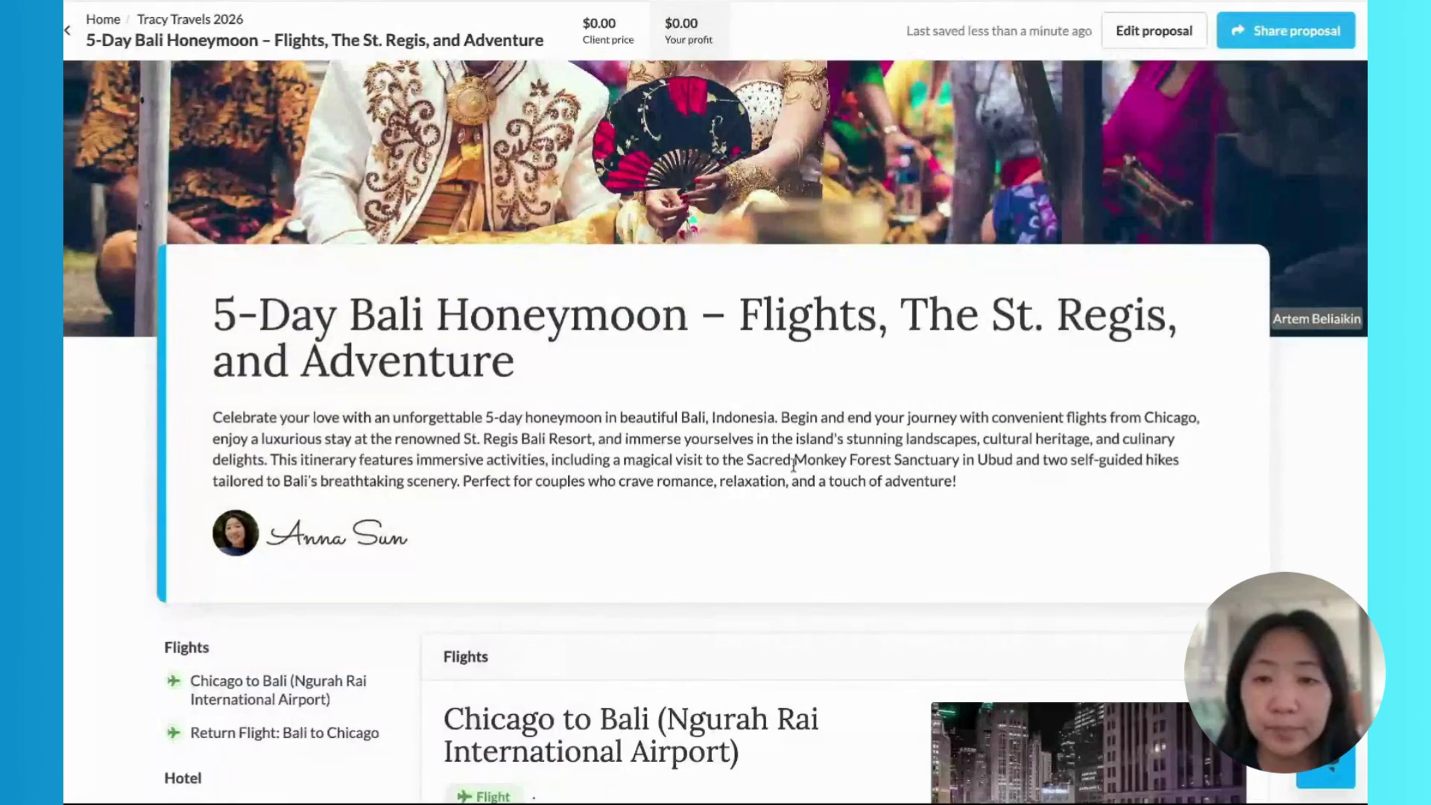
scroll(794, 463, down, 6)
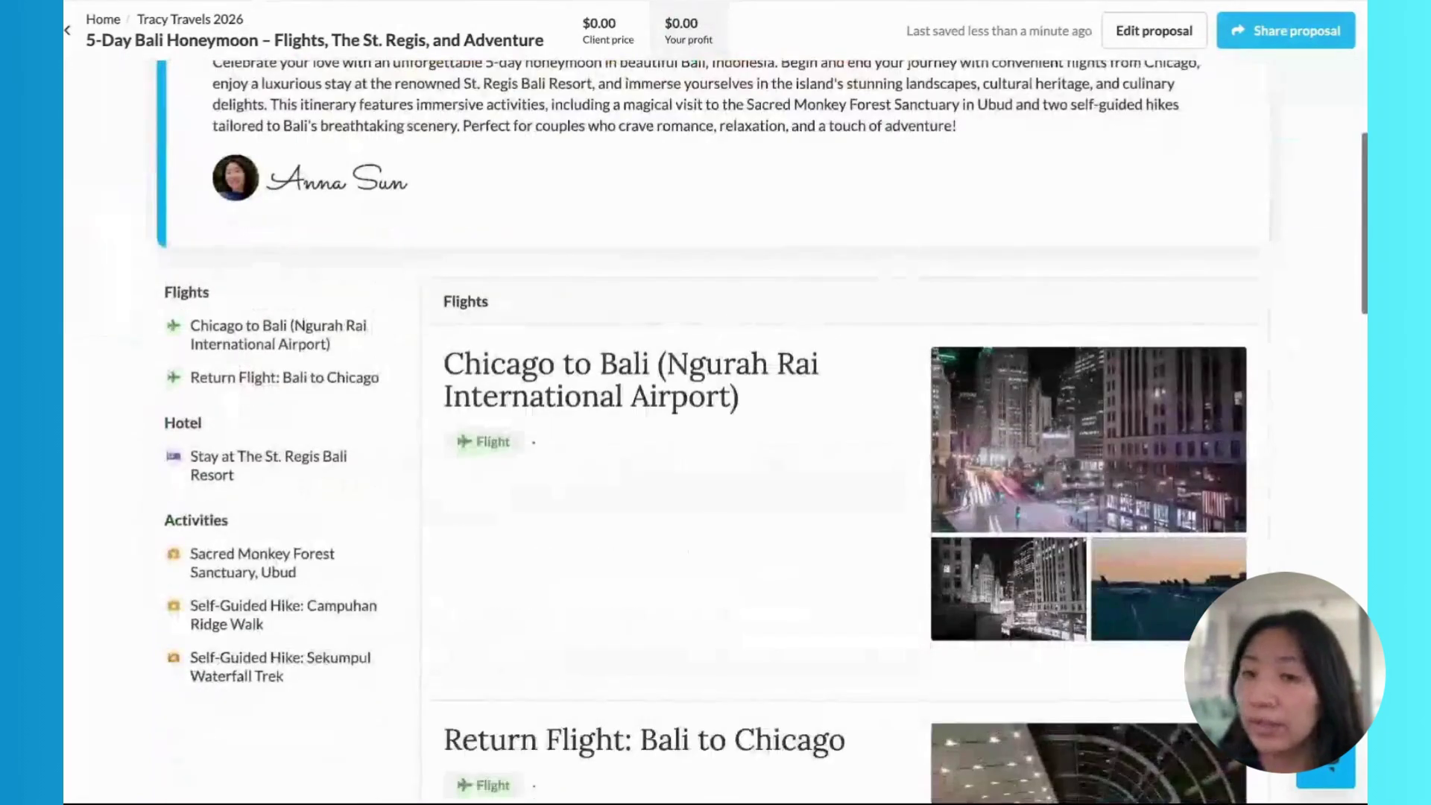
scroll(715, 448, down, 1)
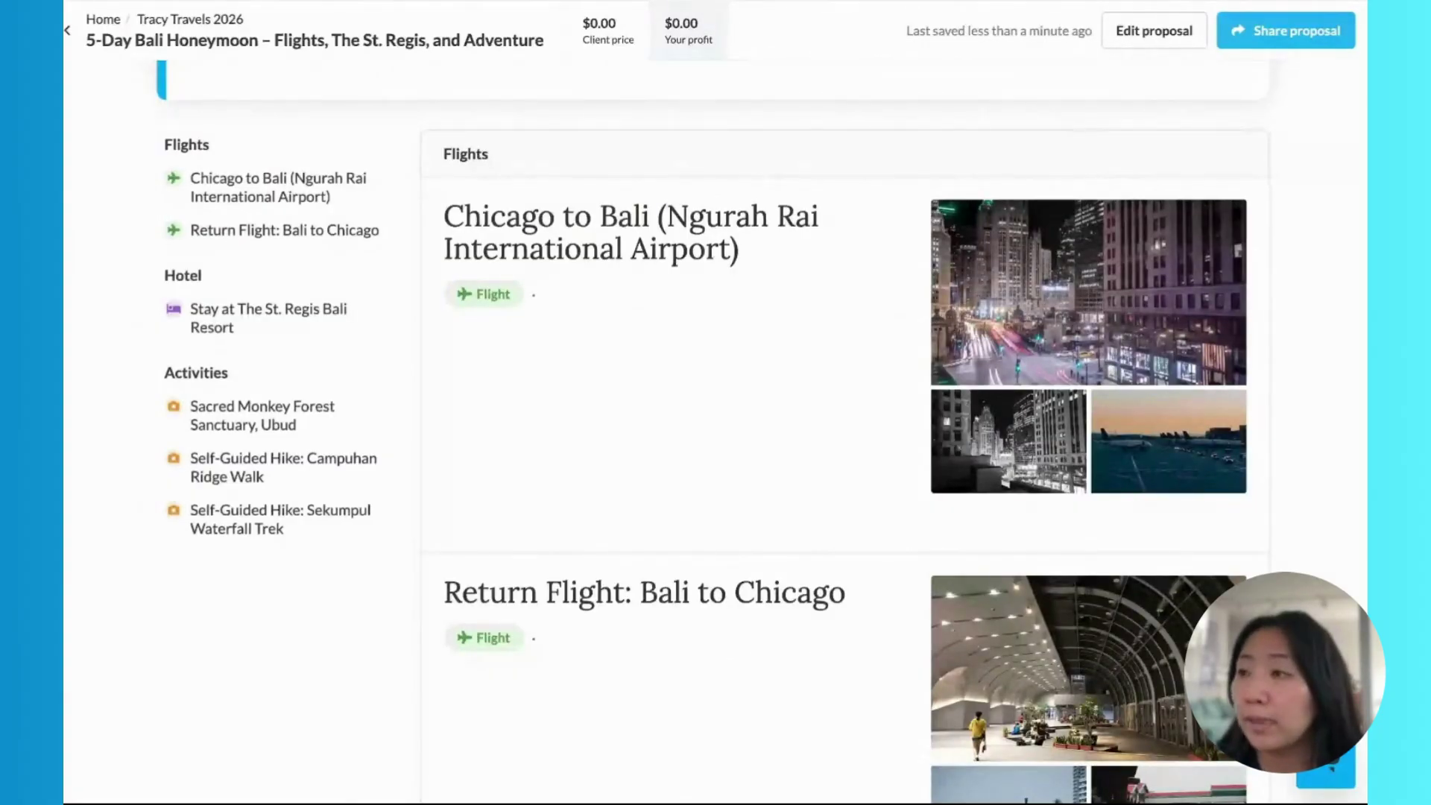
scroll(716, 447, down, 1)
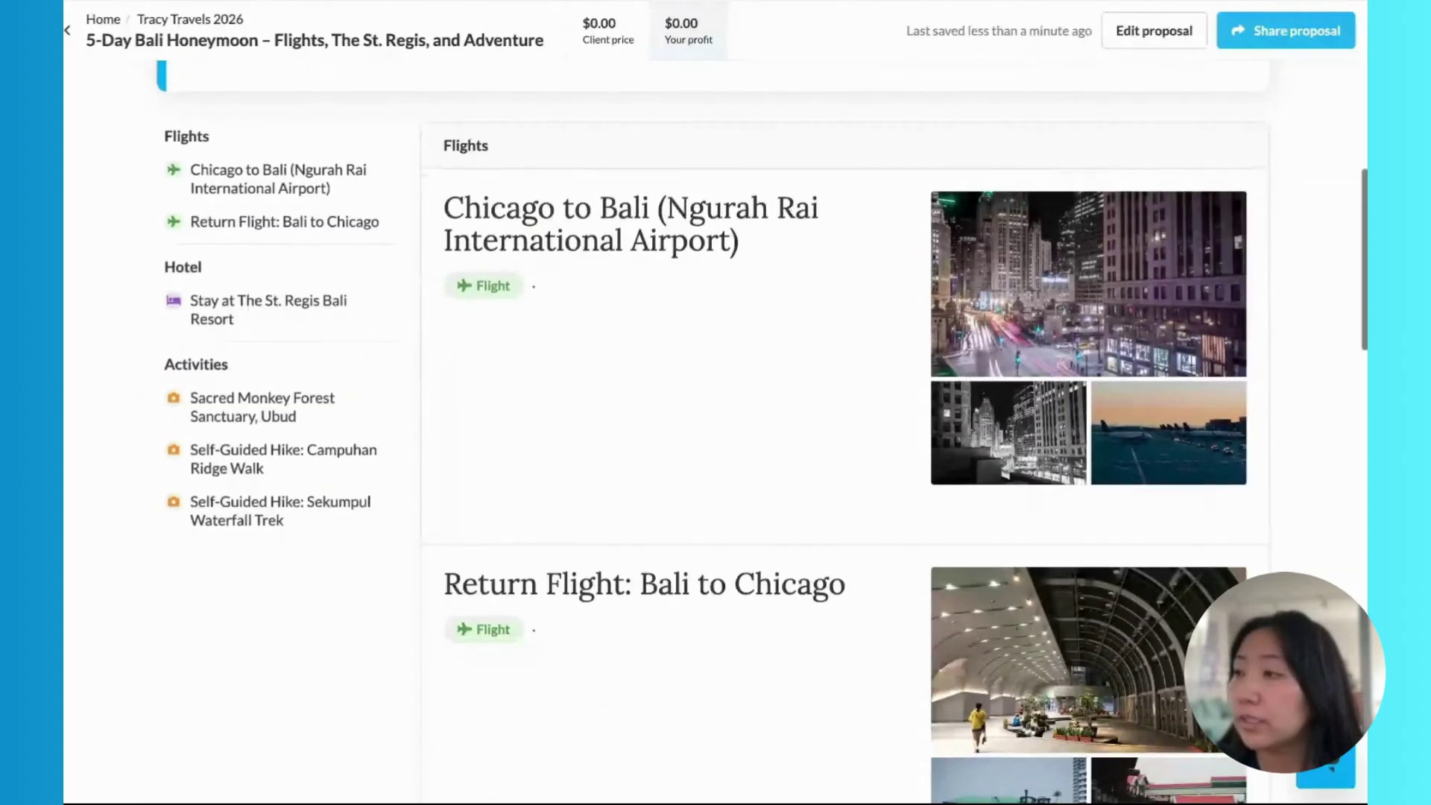
scroll(816, 452, down, 2)
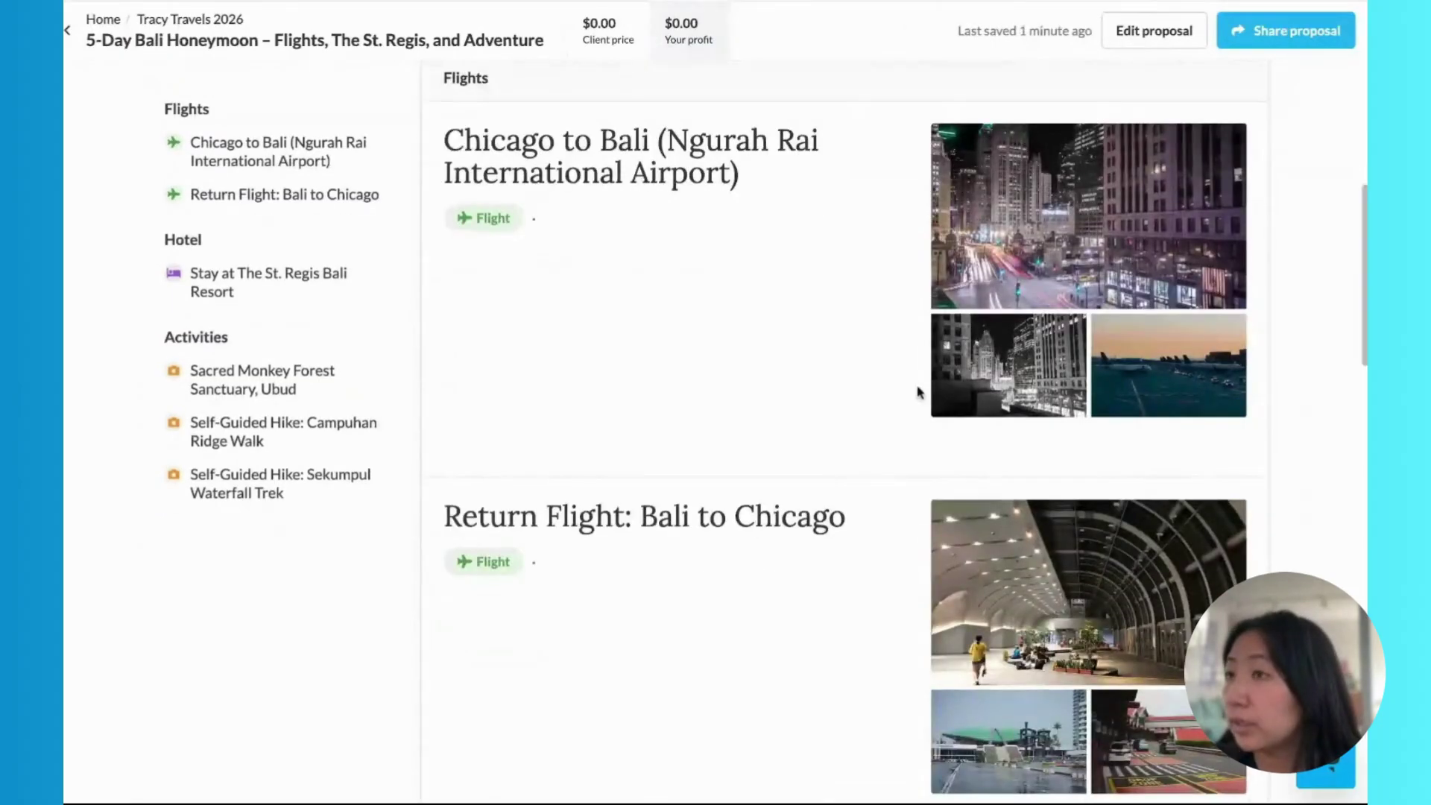
scroll(858, 427, down, 1)
scroll(858, 426, down, 10)
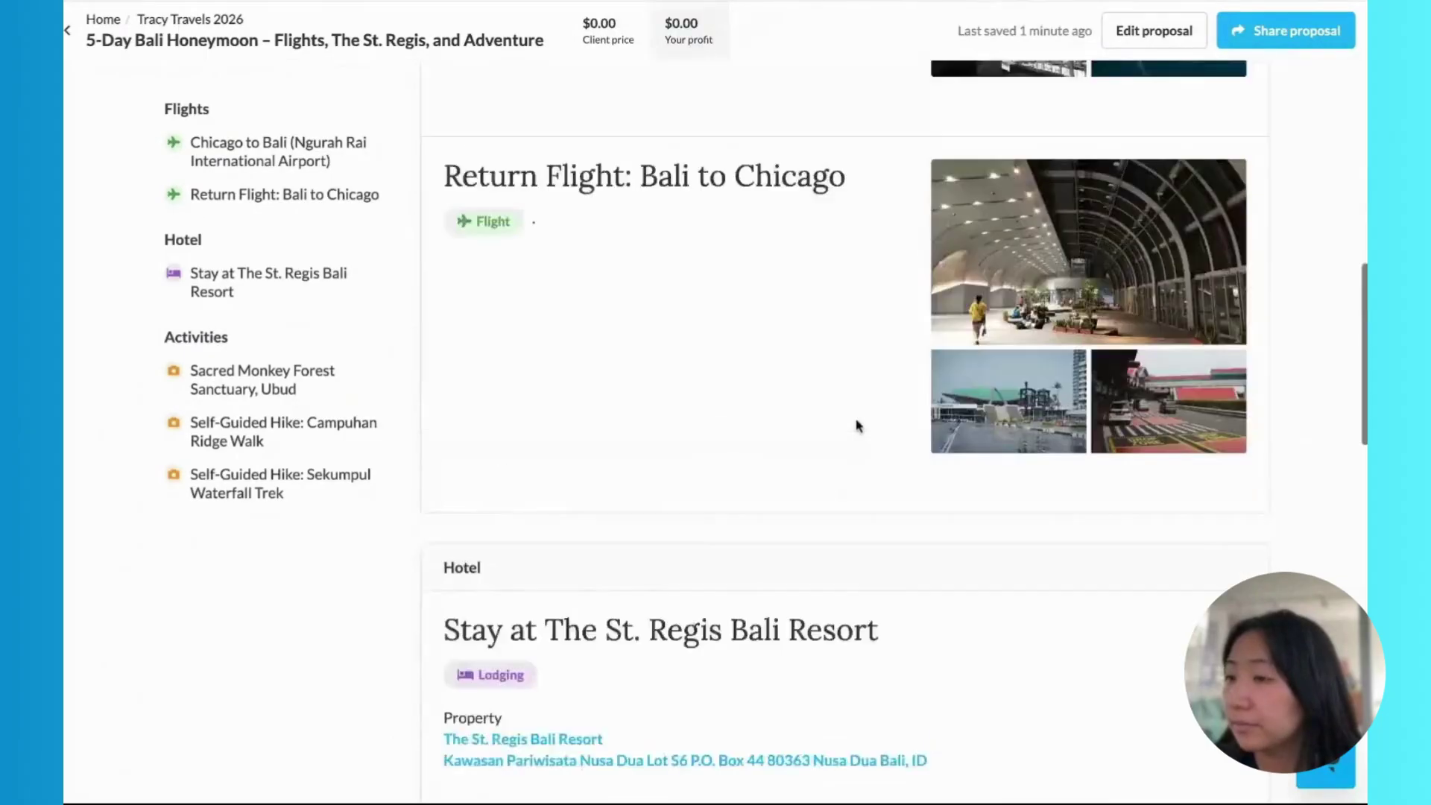
scroll(846, 451, down, 1)
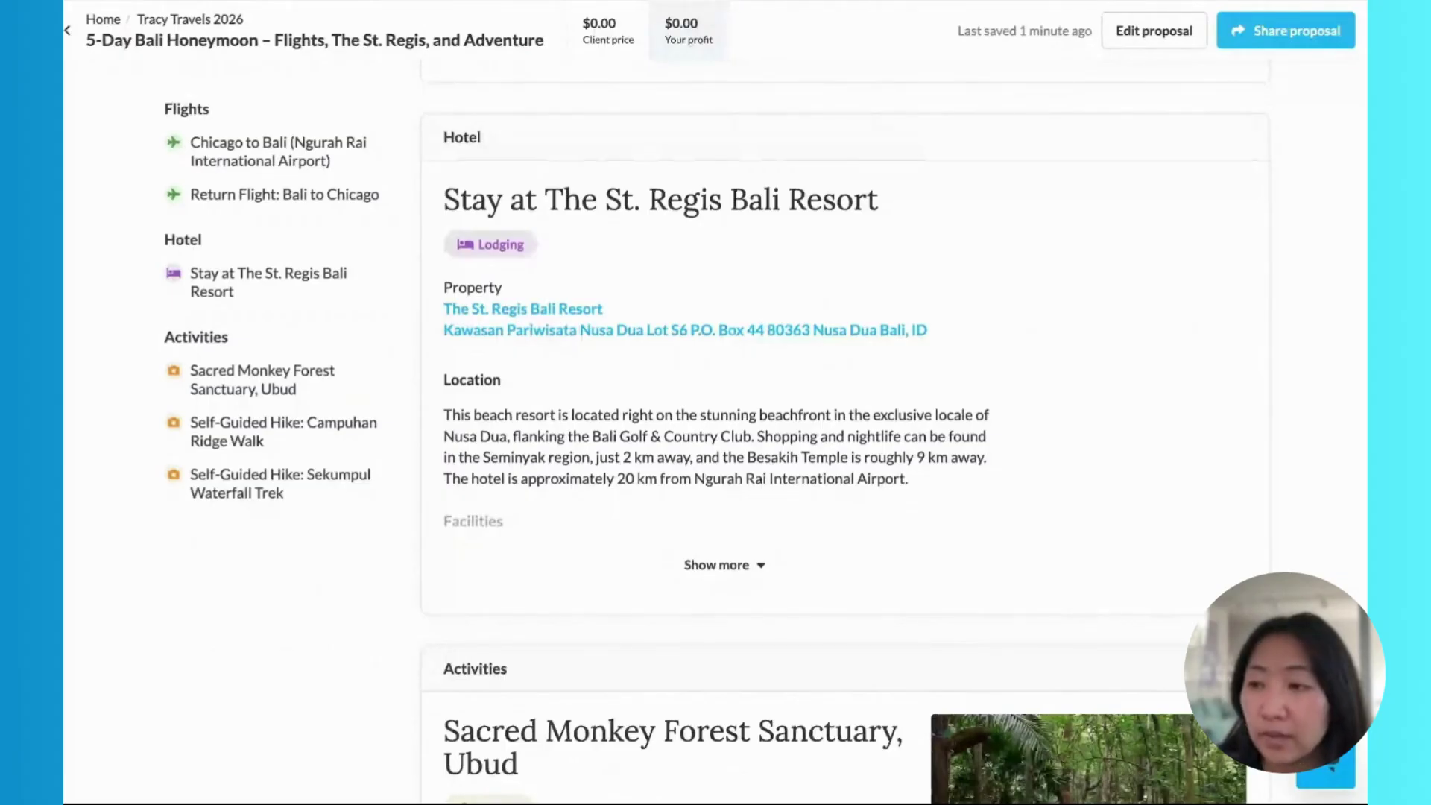
scroll(844, 447, down, 3)
scroll(845, 447, down, 4)
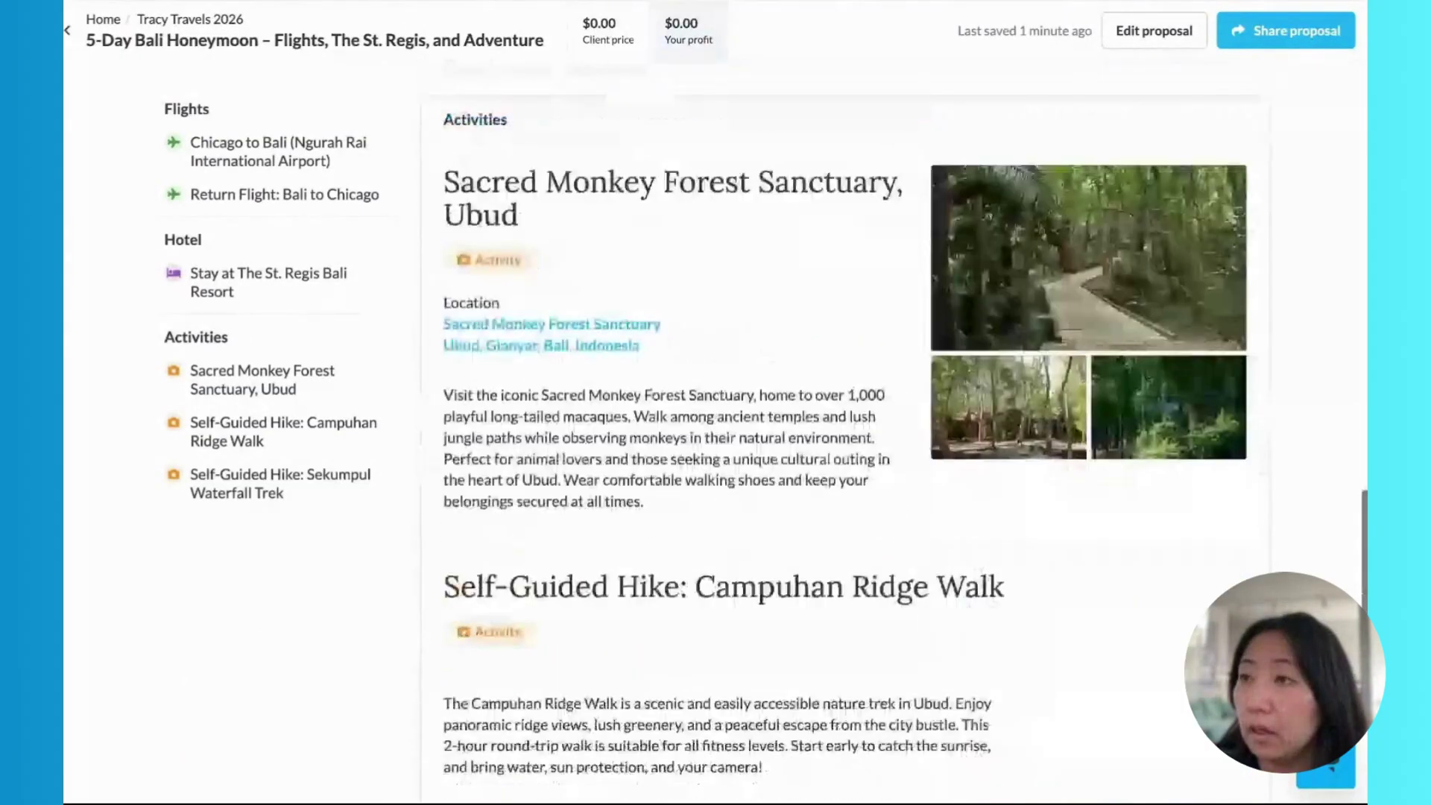
scroll(844, 447, down, 2)
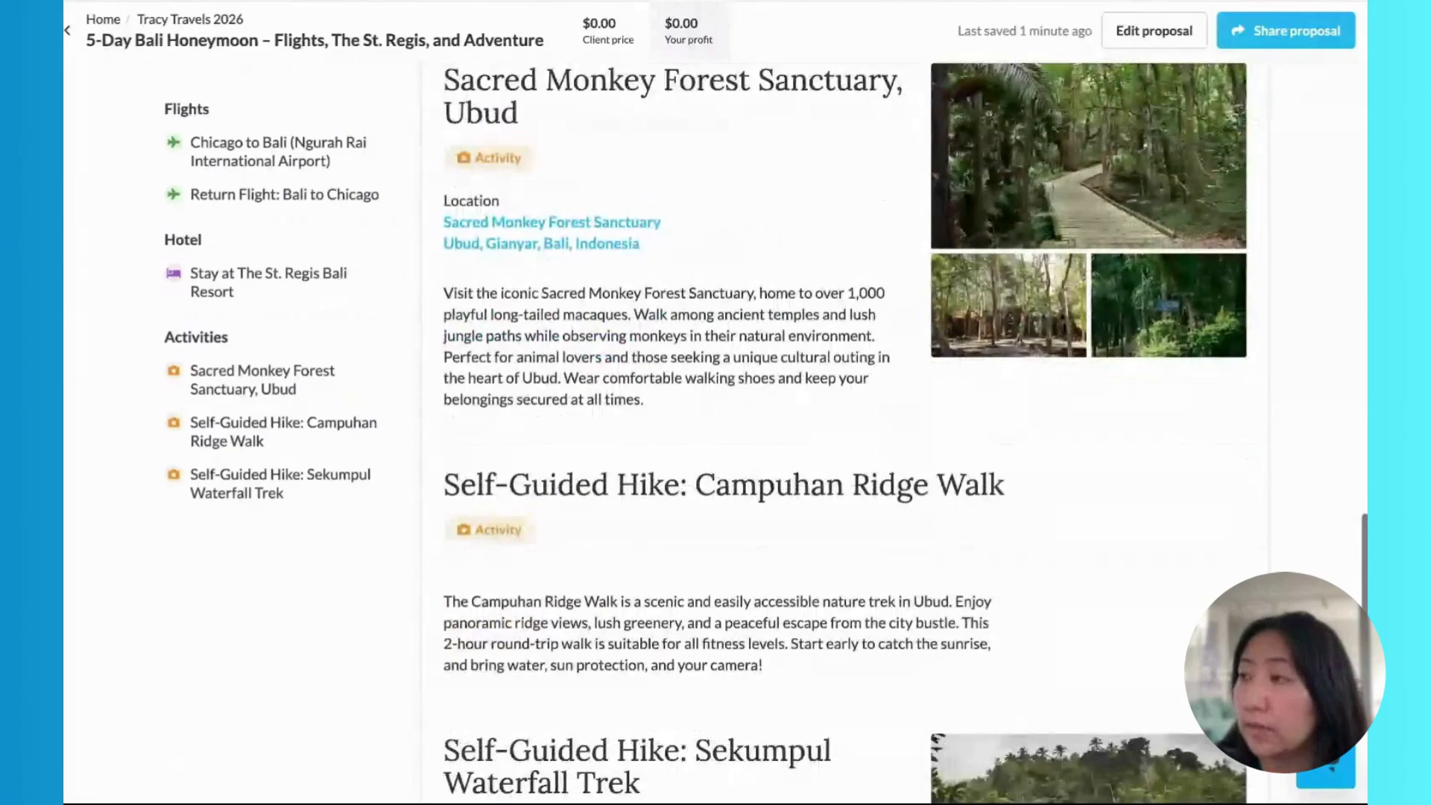
scroll(845, 447, down, 2)
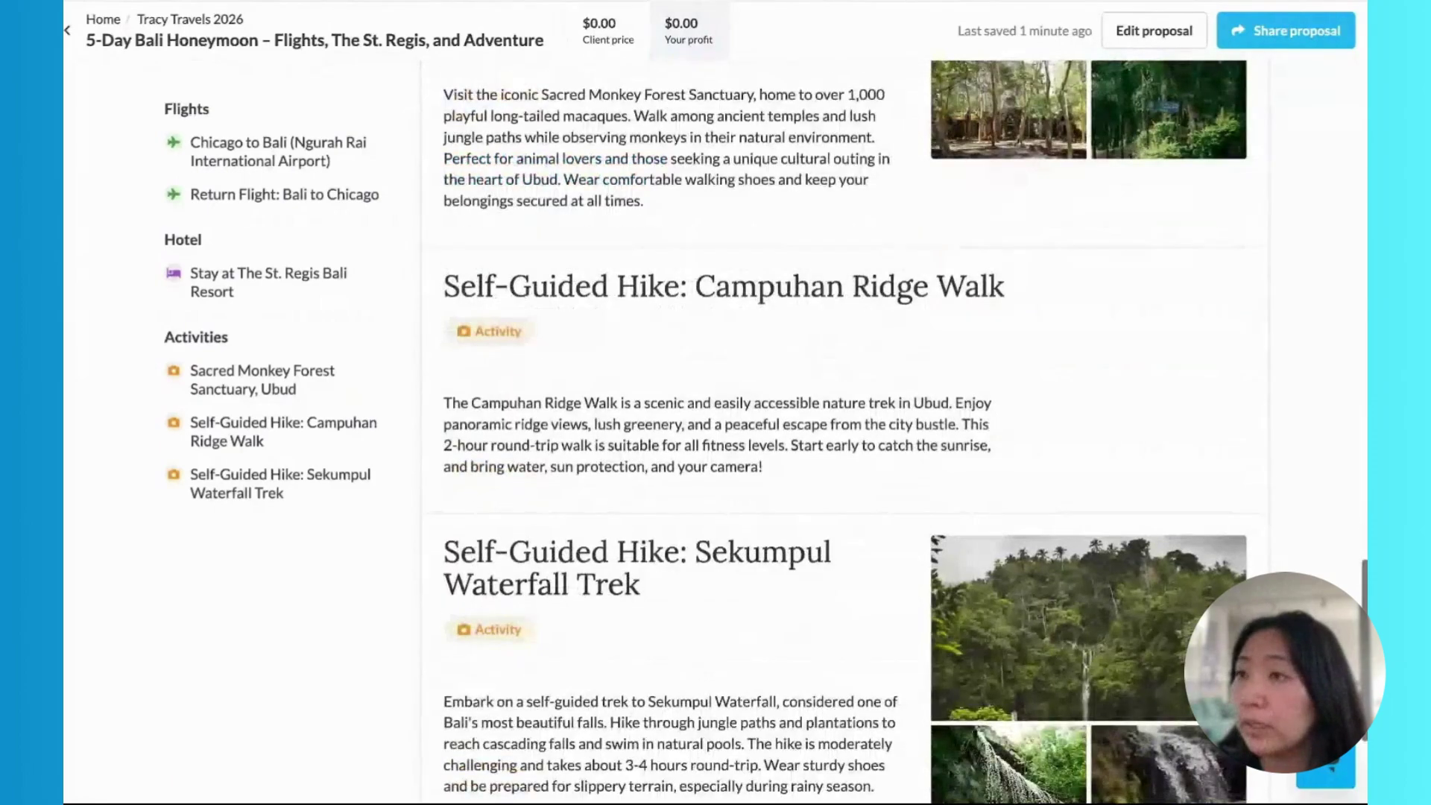
scroll(844, 447, down, 2)
scroll(844, 447, down, 1)
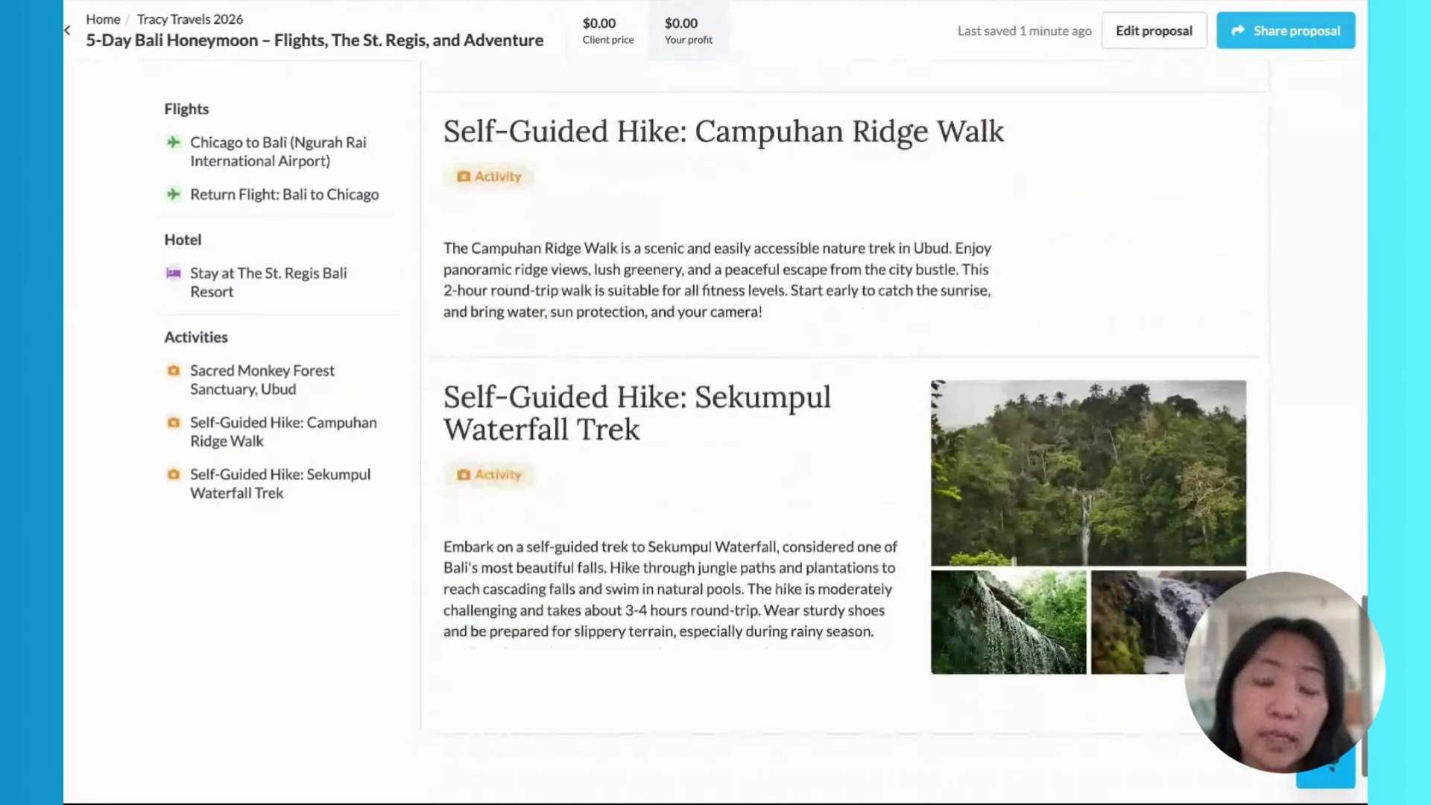